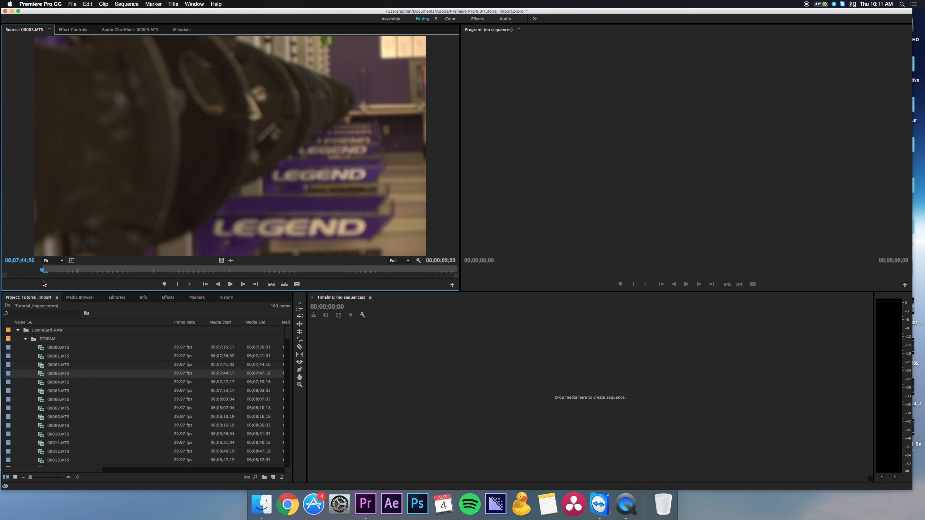
- Mark an out point at 06;07;47;11 in 00003.MTS and create a sequence from the trimmed clip
drag(43, 270, 427, 270)
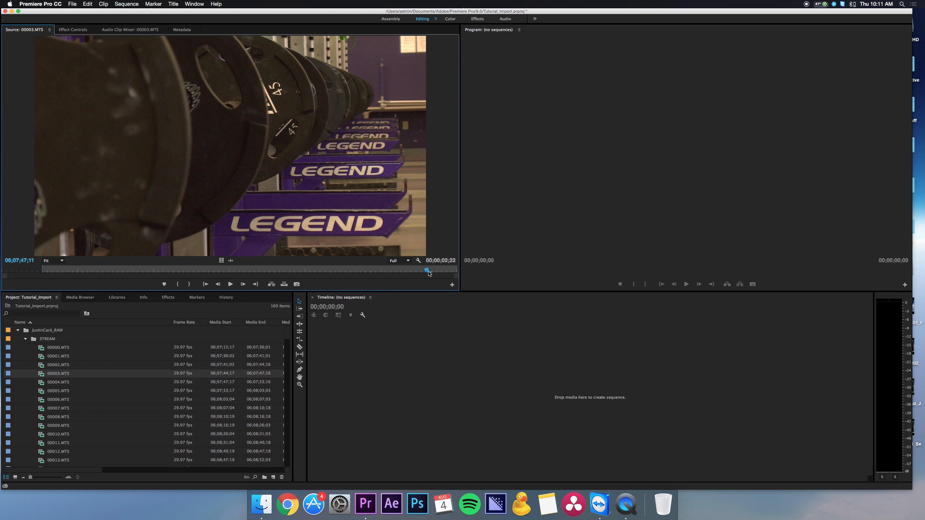
key(o)
drag(187, 186, 582, 178)
drag(160, 148, 534, 388)
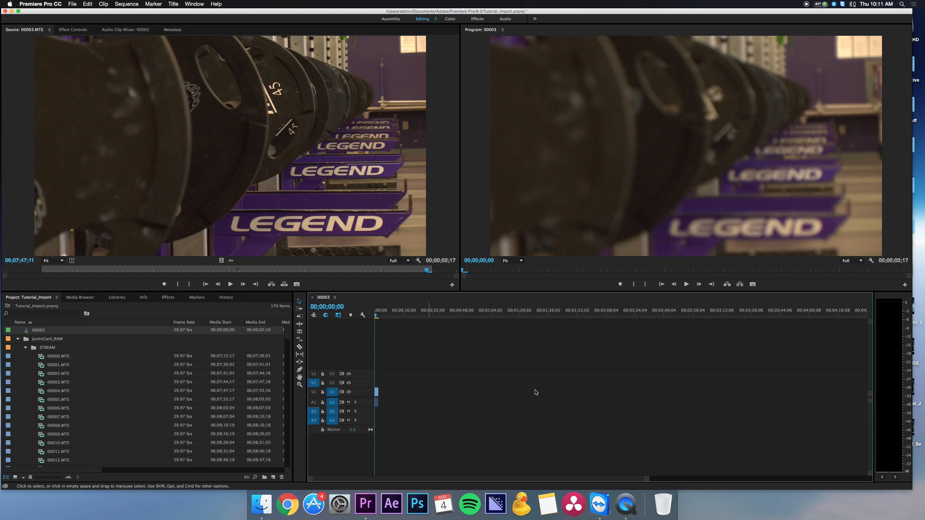
key(backslash)
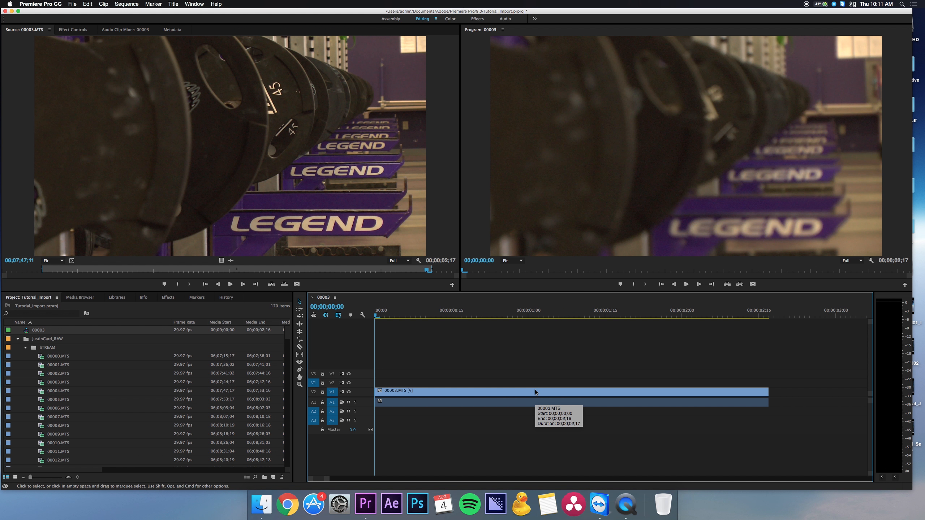
- Load 00044.MTS into the Source monitor, mark an in point near its middle and an out point at 06;13;02;20
scroll(55, 417, down, 10)
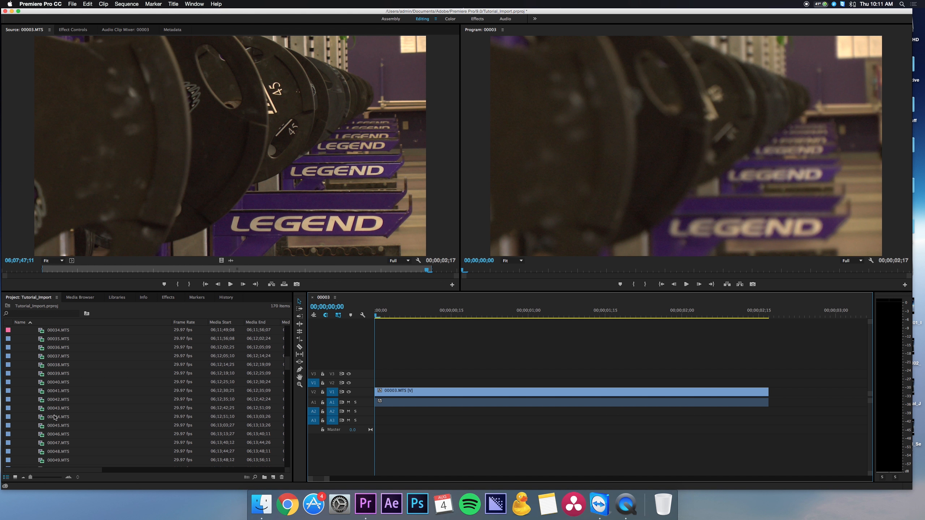
click(55, 417)
double_click(49, 416)
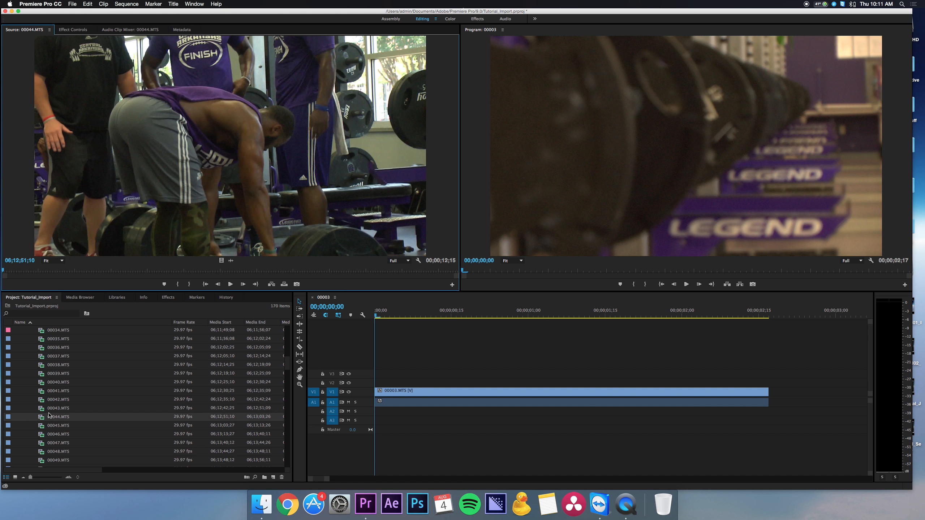
click(201, 271)
key(i)
key(space)
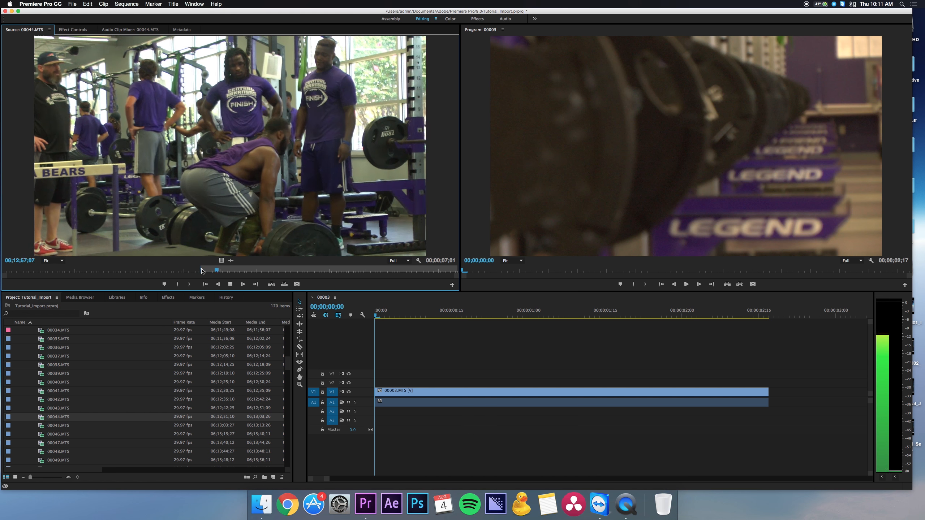
key(space)
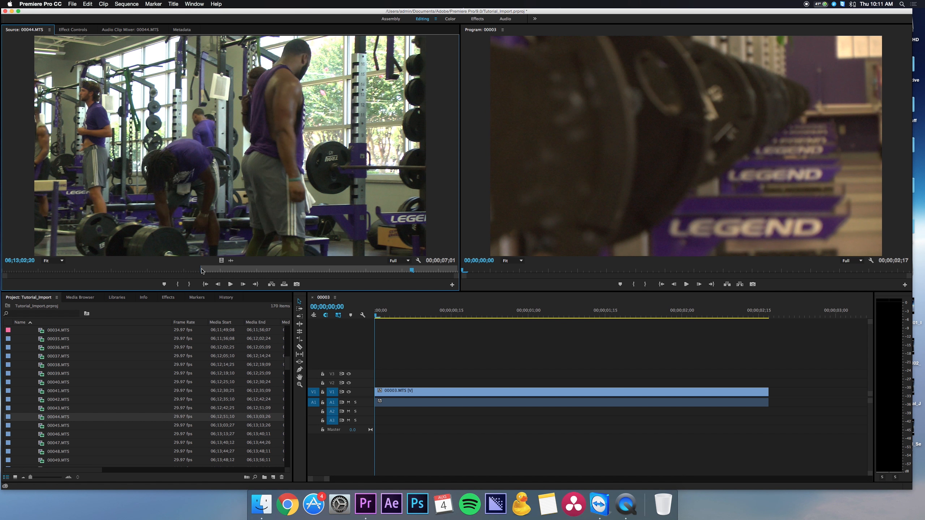
key(o)
drag(197, 201, 281, 186)
drag(406, 317, 291, 322)
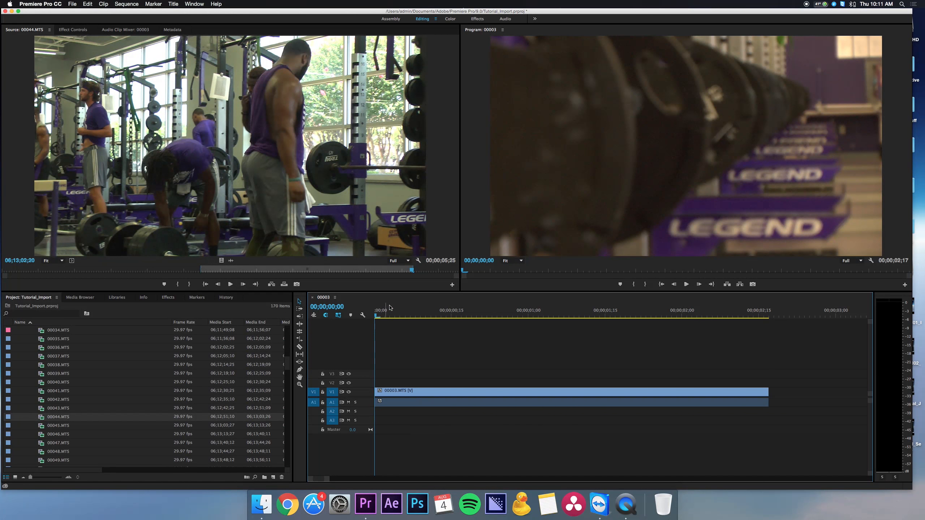
drag(295, 181, 559, 142)
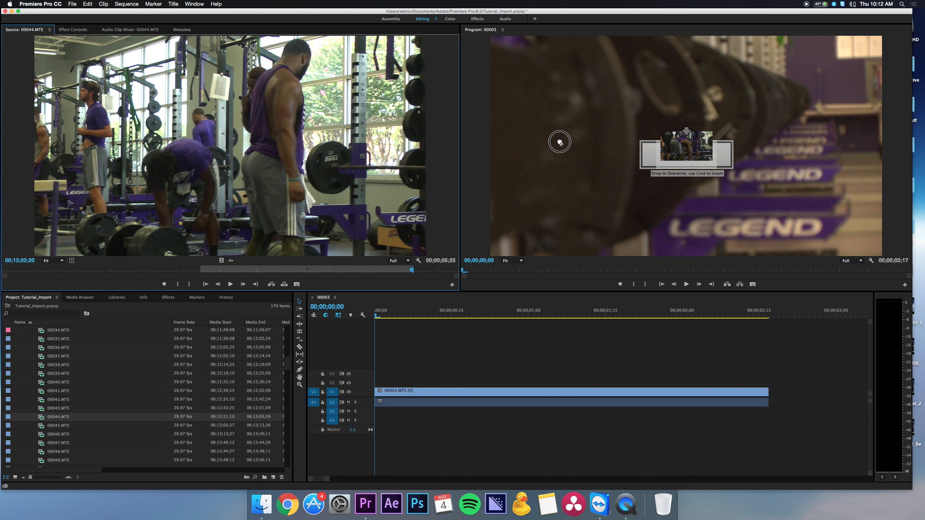
key(super)
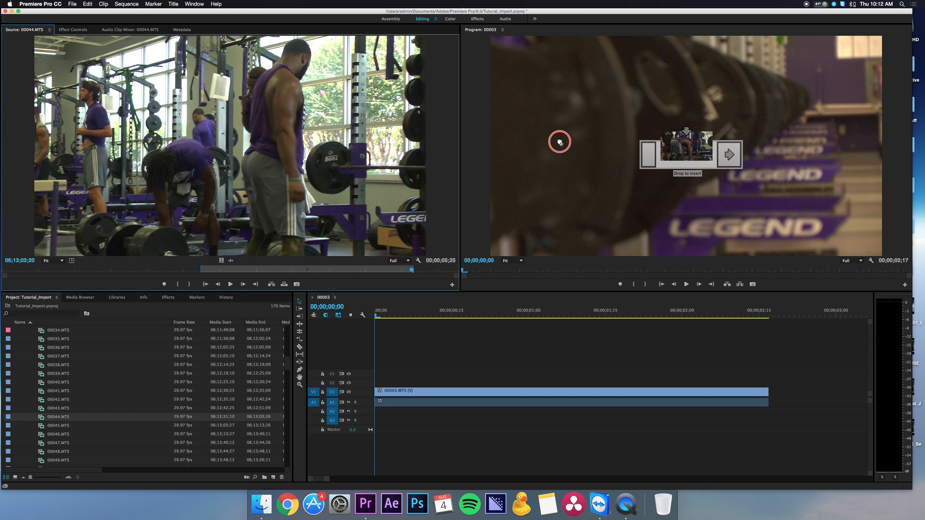
drag(560, 142, 370, 146)
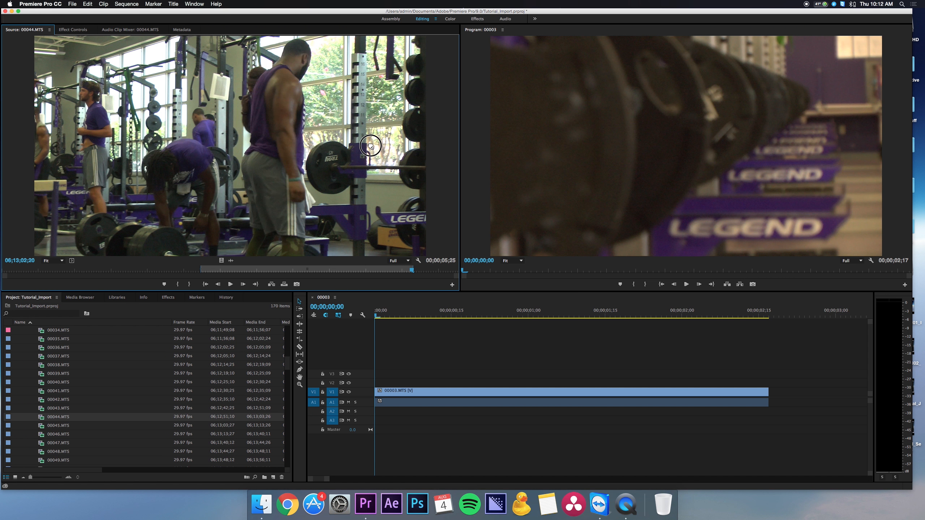
drag(370, 146, 370, 146)
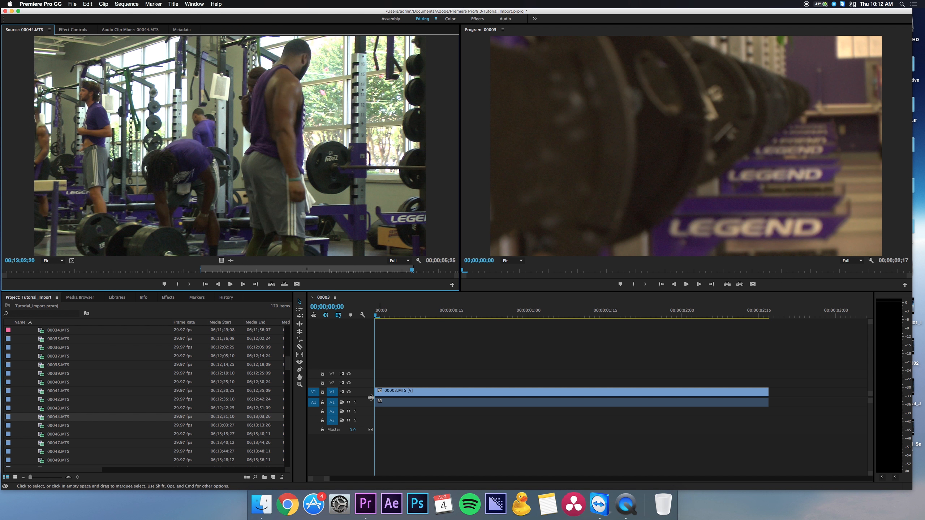
- Rename the 00003 sequence as VoiceOverTutorial
scroll(67, 361, up, 10)
click(40, 330)
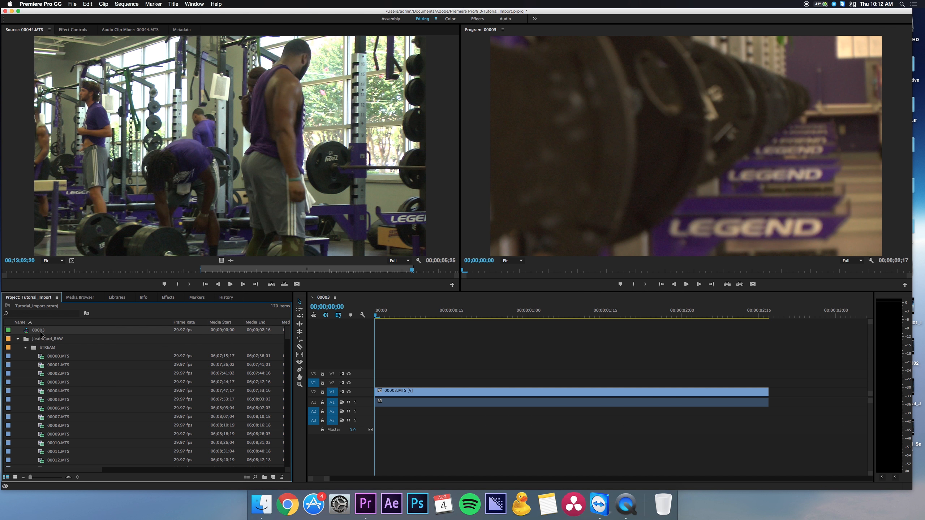
click(37, 331)
text(VoiceOverTutorial)
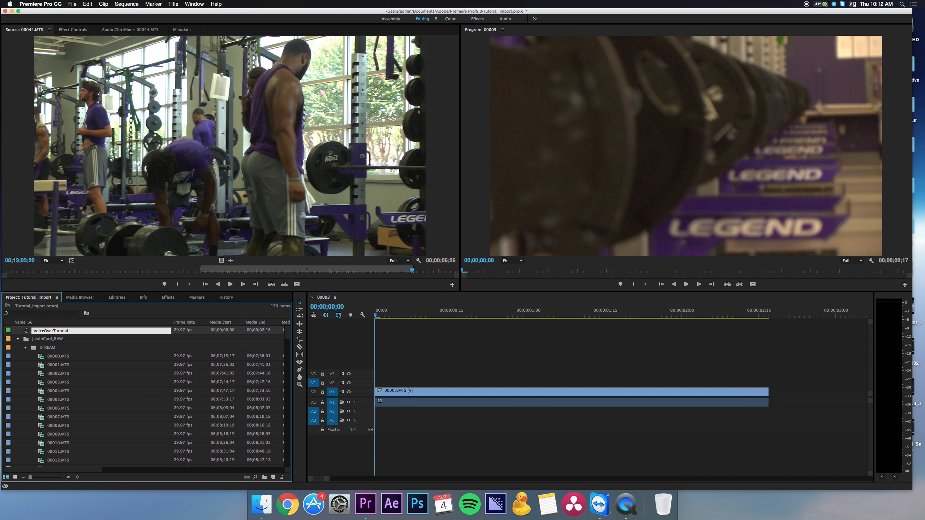
key(Return)
click(430, 360)
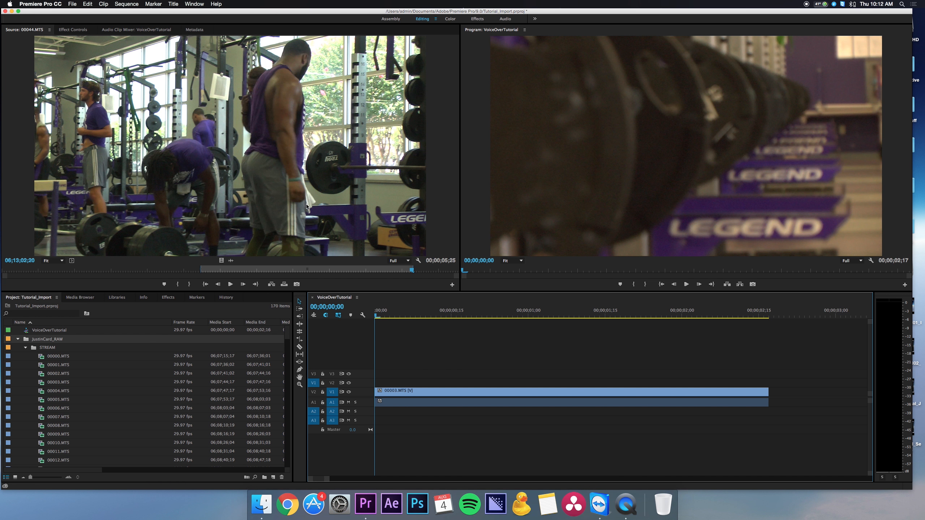
- Try overwriting the start of the sequence with the marked 00044.MTS clip and undo the edit
drag(306, 206, 594, 192)
key(backslash)
key(super+z)
- Try inserting the marked 00044.MTS clip at 00;00;01;07 within the 00003.MTS clip and undo the edit
click(458, 316)
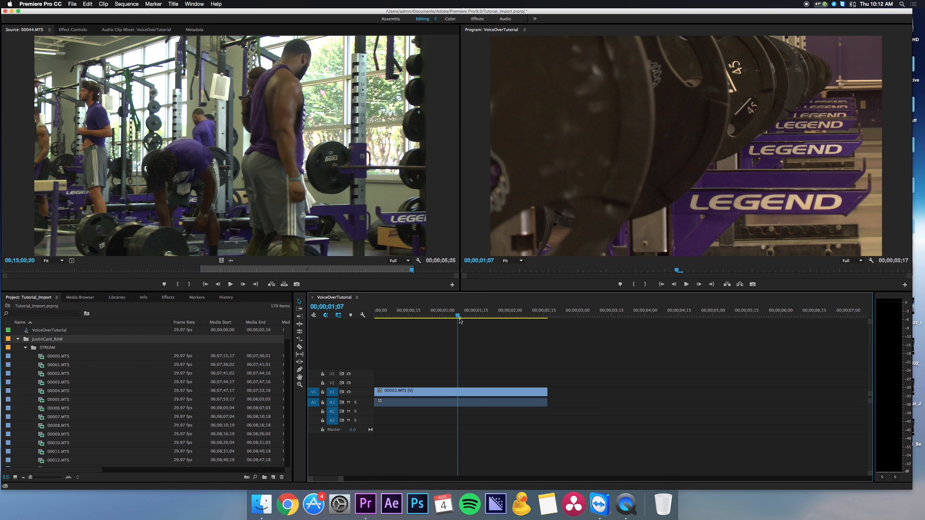
drag(299, 148, 553, 144)
key(super)
key(backslash)
key(super+z)
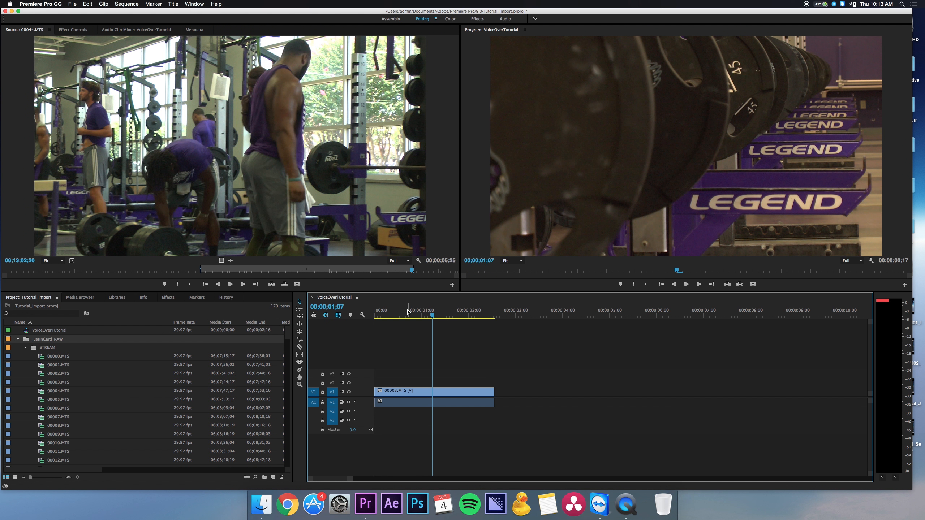
- Append the marked 00044.MTS clip, 00036.MTS, 00060.MTS, 00087.MTS and 00131.MTS end to end after 00003.MTS in the sequence
drag(230, 146, 496, 392)
key(minus)
scroll(109, 401, down, 15)
drag(91, 407, 617, 393)
drag(91, 426, 652, 392)
scroll(106, 408, down, 15)
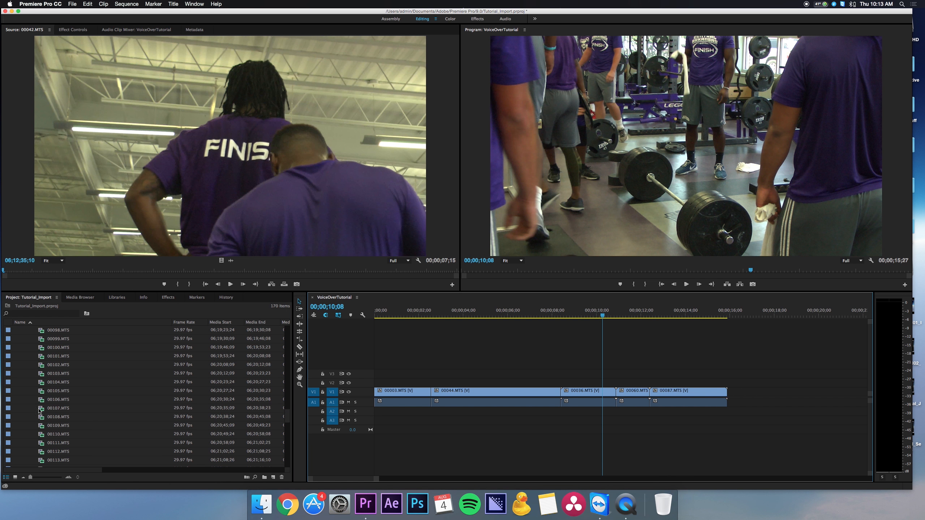
drag(96, 417, 730, 399)
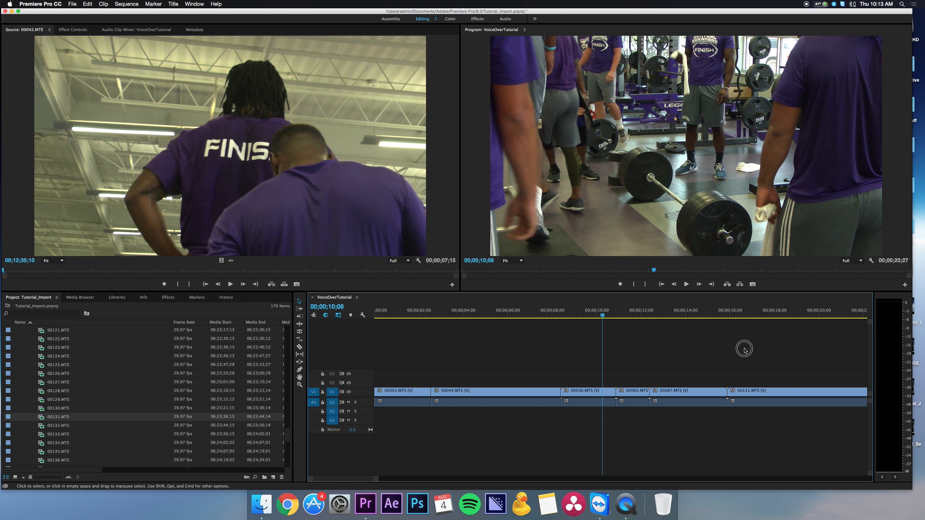
key(minus)
- Return the playhead to the sequence start and enlarge tracks V1 and A1 to show thumbnails and waveforms
drag(747, 313, 373, 314)
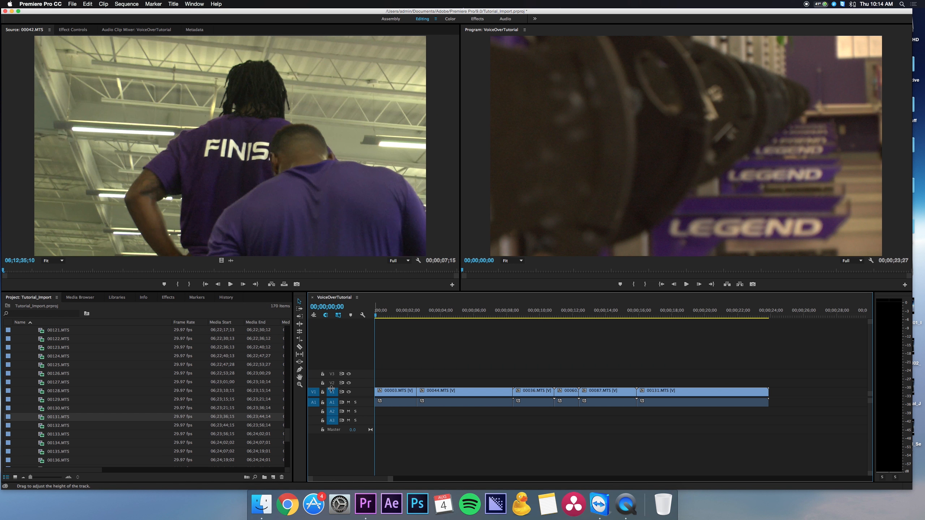
drag(331, 389, 333, 370)
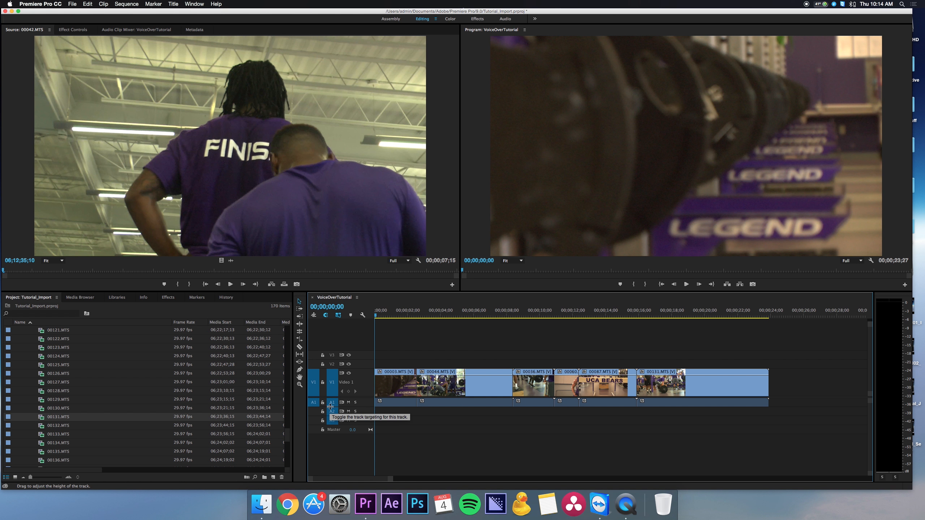
drag(333, 406, 333, 428)
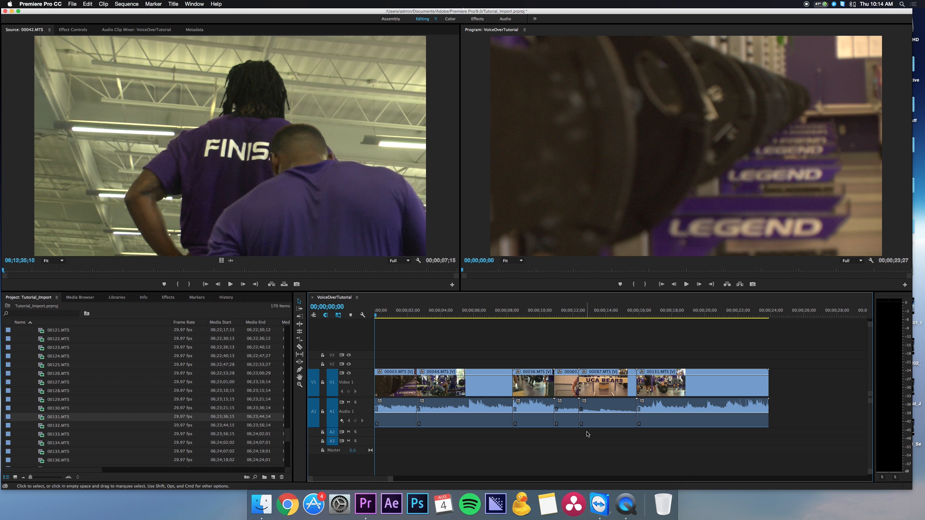
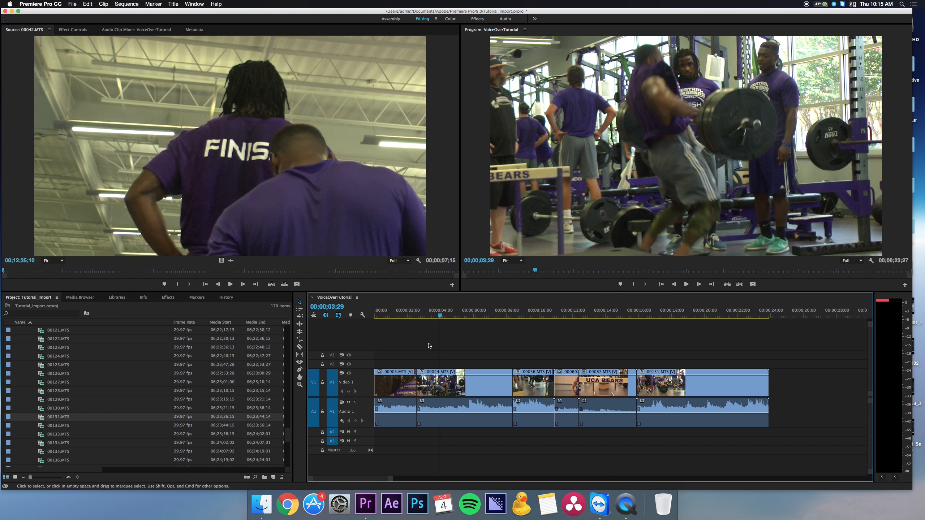
- Move the playhead to 00;00;05;21 and select all clips in the sequence
click(450, 312)
drag(450, 313, 468, 316)
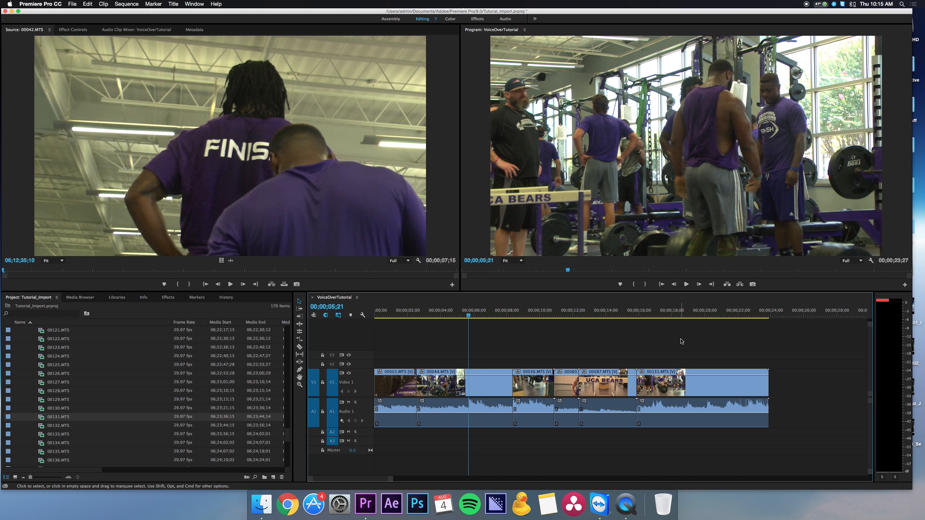
key(super+a)
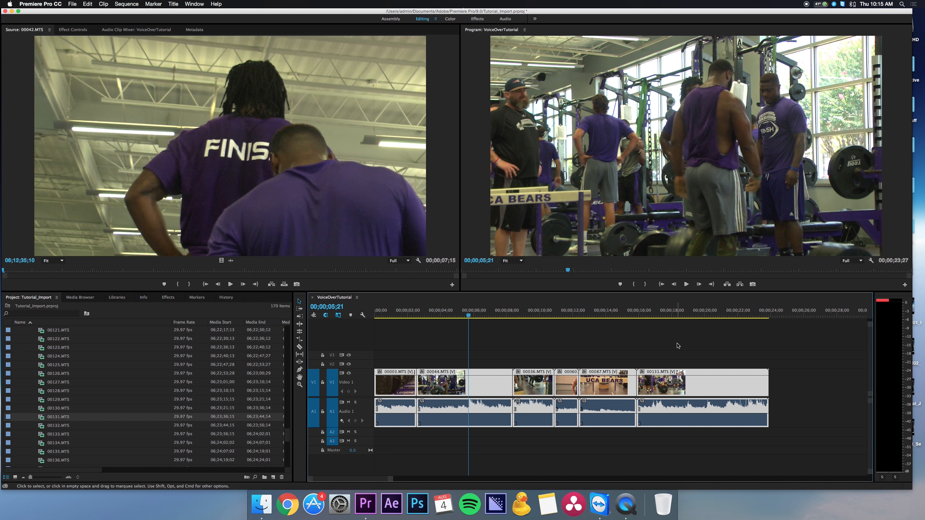
- Try to feed both audio channels of the selected clips from the right media source channel
right_click(475, 411)
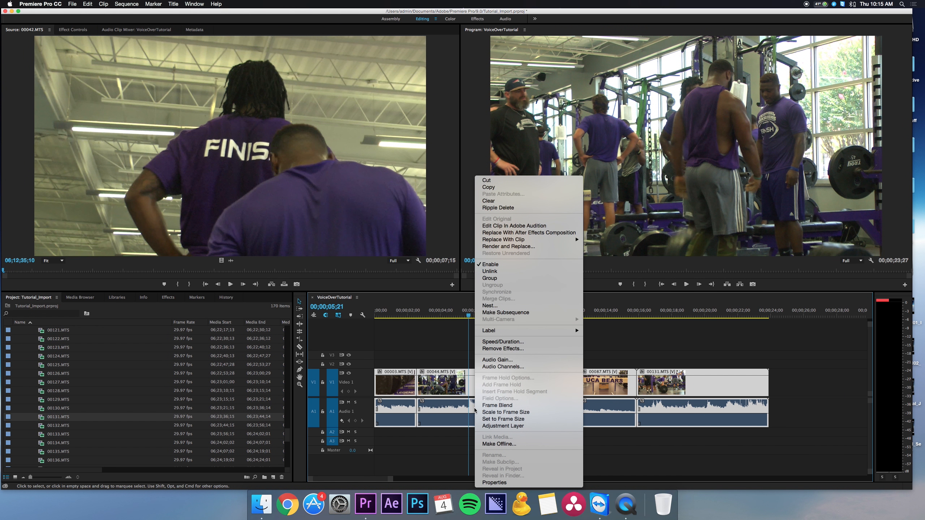
click(497, 368)
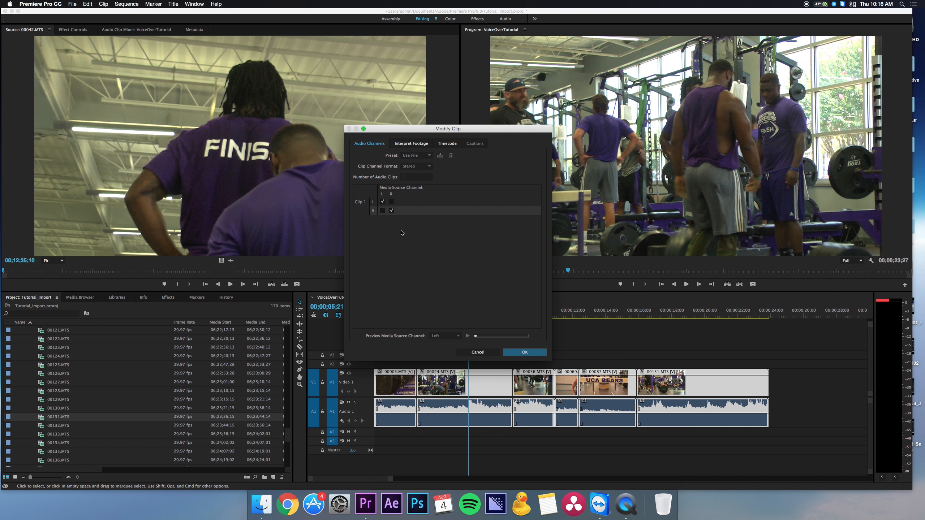
click(391, 201)
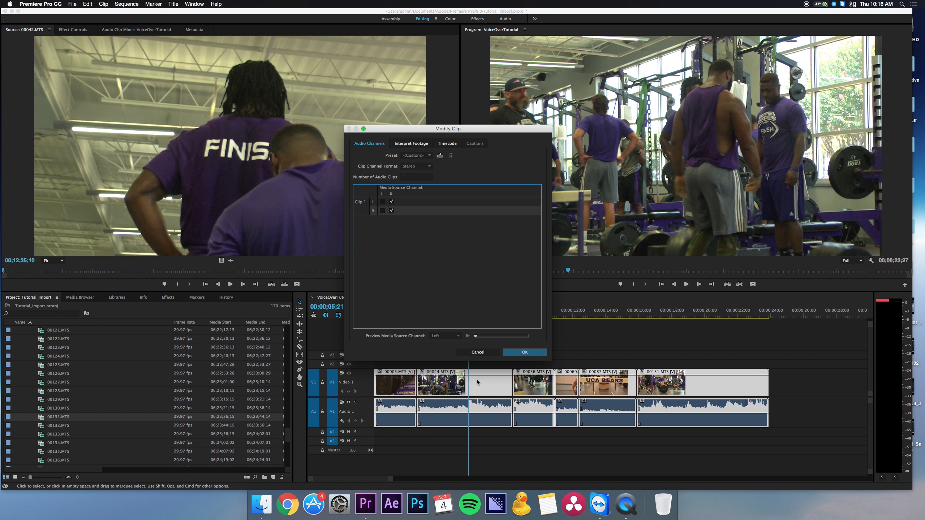
click(532, 354)
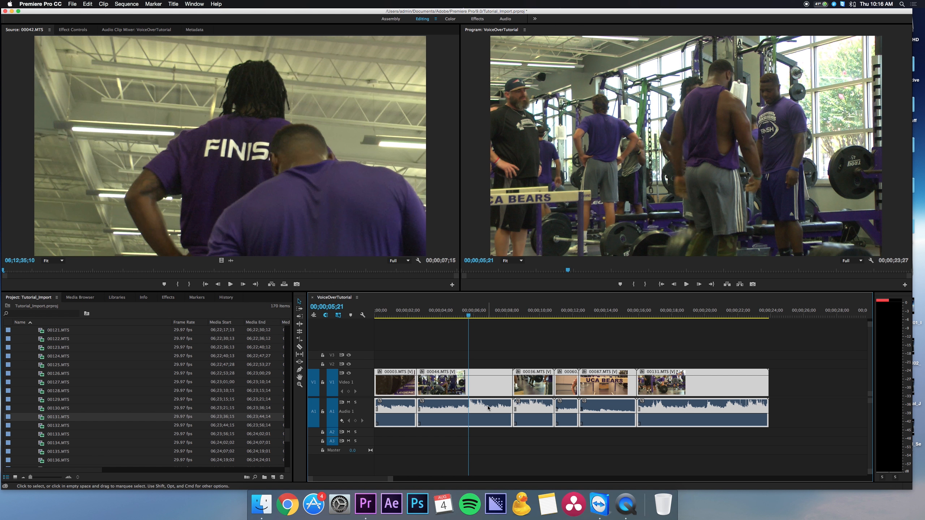
- Modify the selected clips' audio channels so both left and right use the left media source channel
key(shift+g)
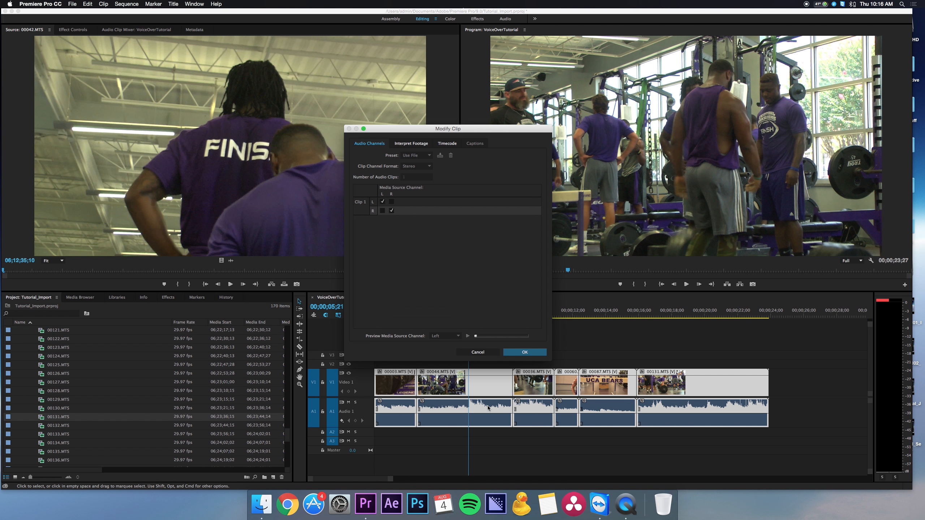
click(383, 210)
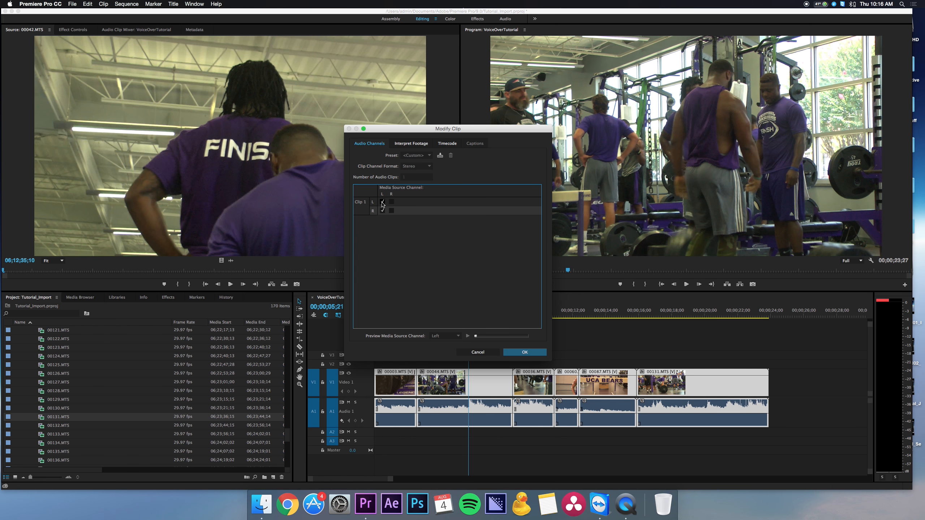
click(541, 353)
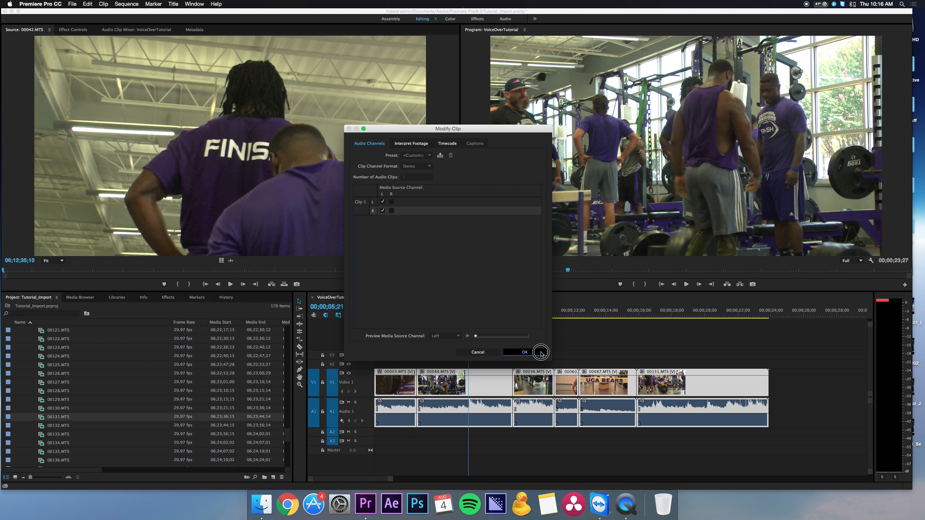
- Deselect the clips and play back the 00036.MTS section to check the sound on both channels
click(531, 324)
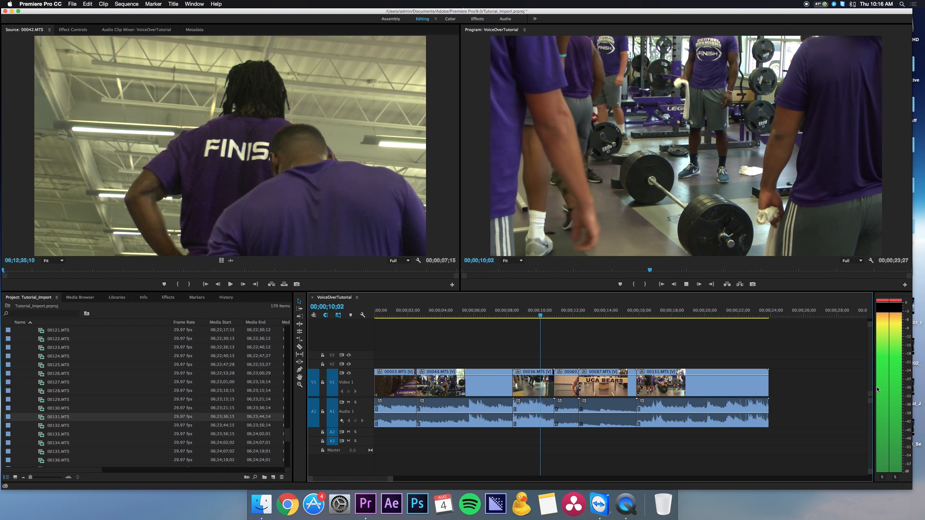
key(space)
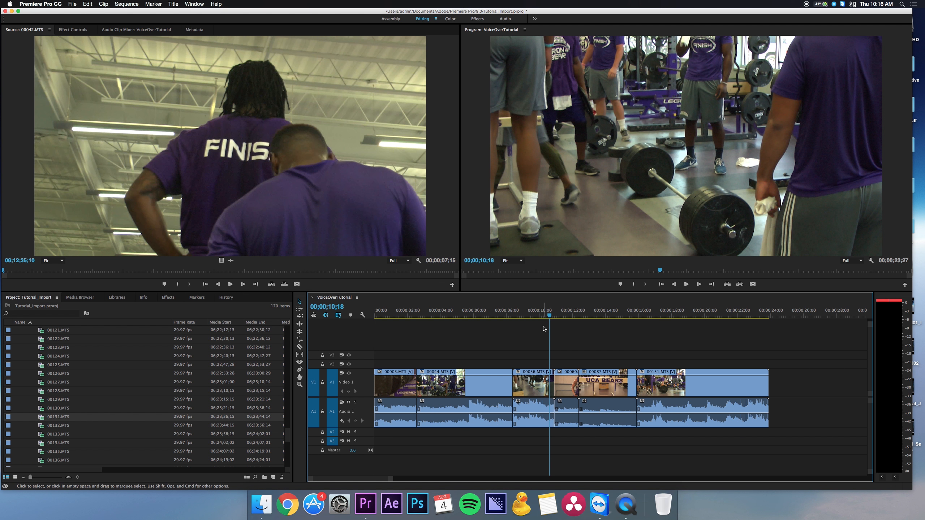
drag(545, 313, 522, 314)
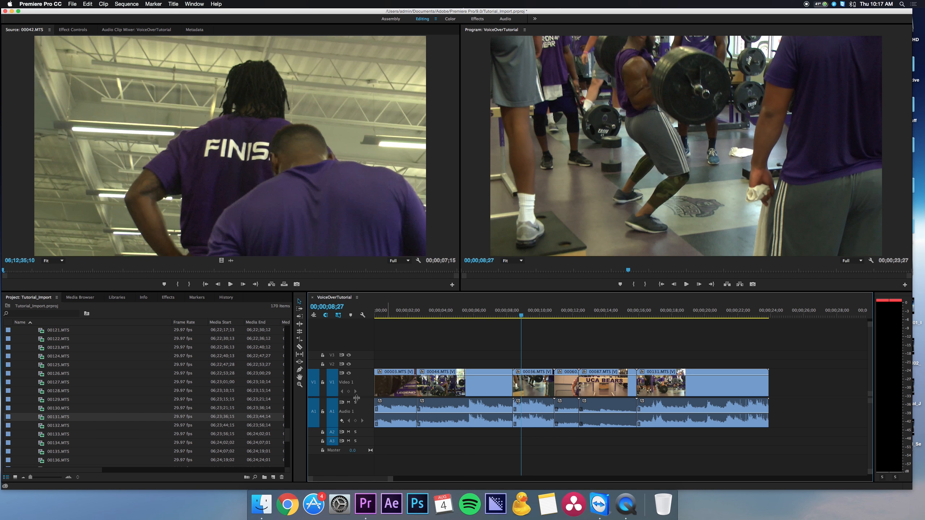
- Mute the Audio 1 track and move the playhead to 00;00;11;05 at the end of the 00036.MTS clip
click(349, 402)
click(349, 403)
click(348, 402)
drag(521, 317, 385, 316)
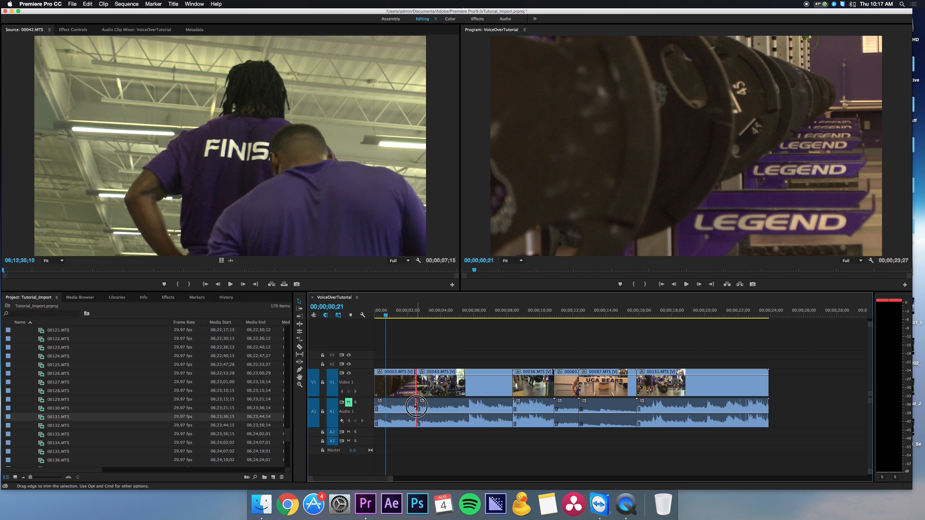
click(410, 409)
click(424, 410)
click(539, 408)
click(559, 313)
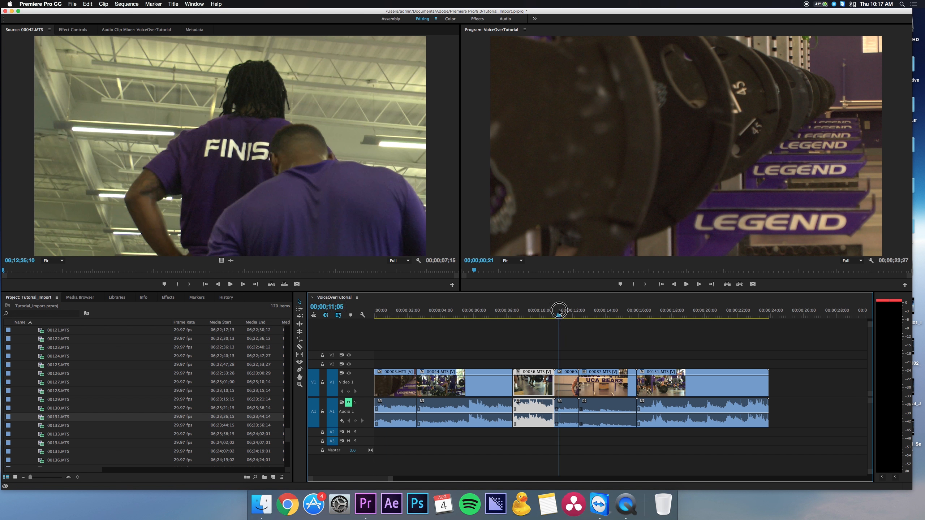
- Set the audio gain of the short clip between 00036.MTS and 00087.MTS to 12 dB and play it back
click(566, 406)
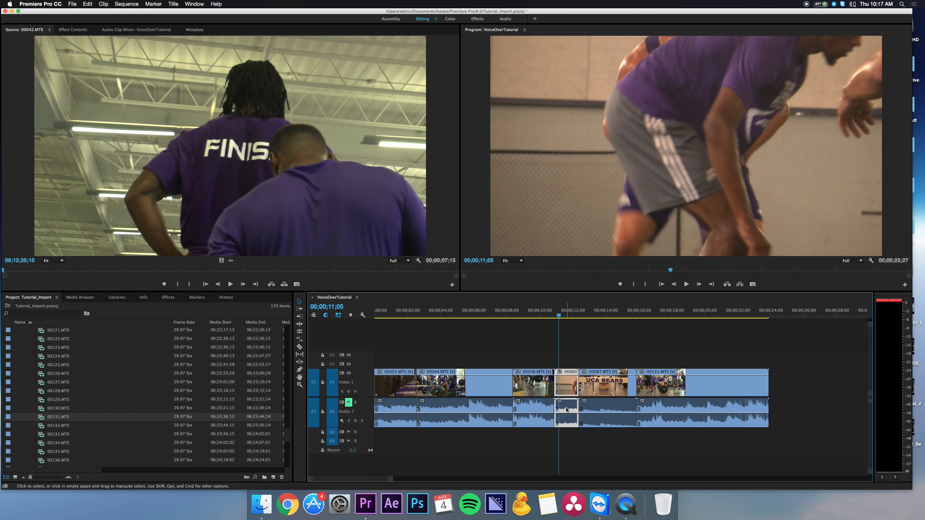
key(g)
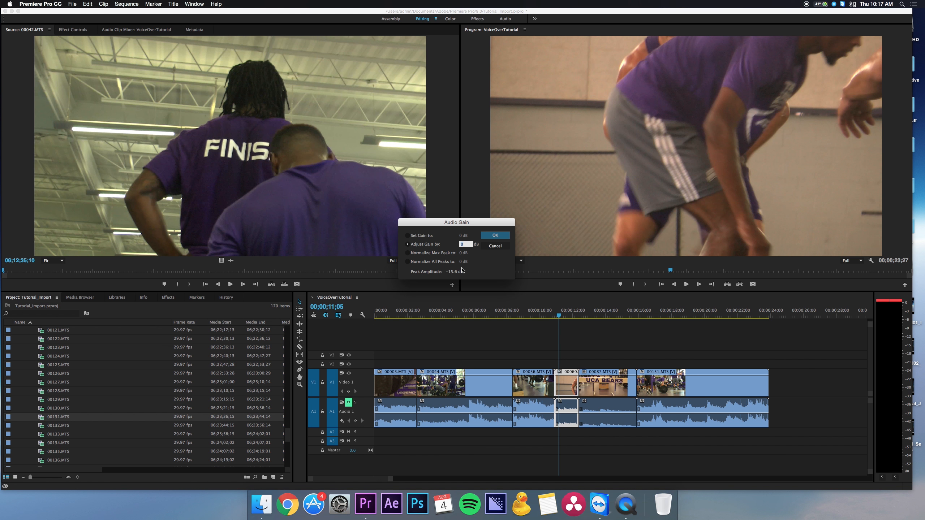
click(421, 237)
click(462, 235)
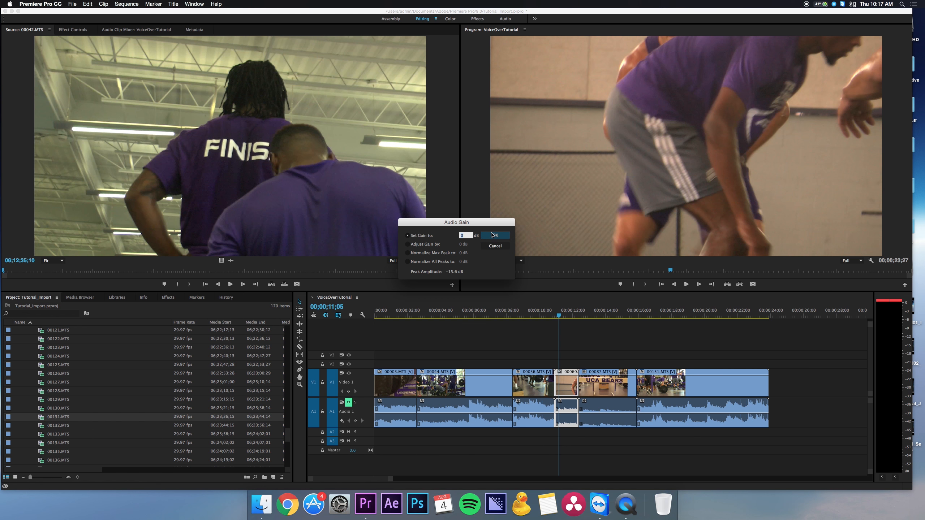
text(12)
click(495, 235)
key(space)
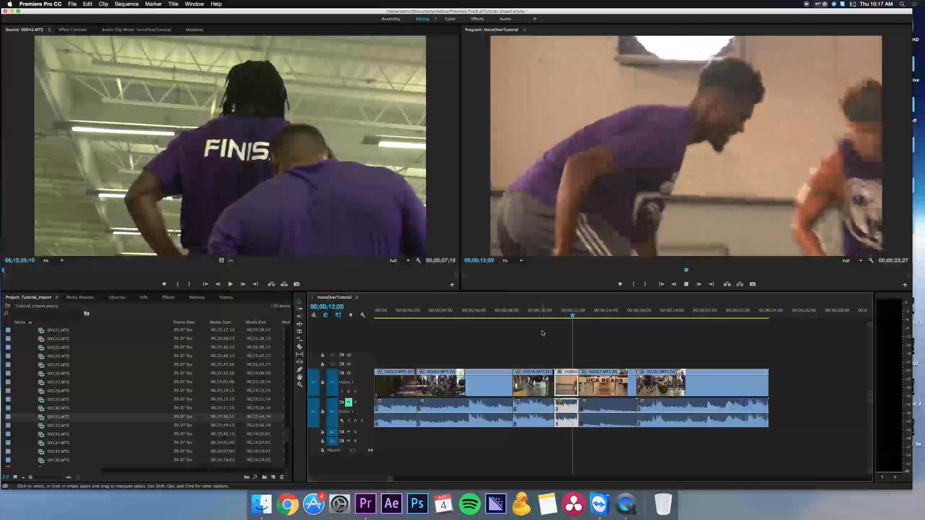
key(space)
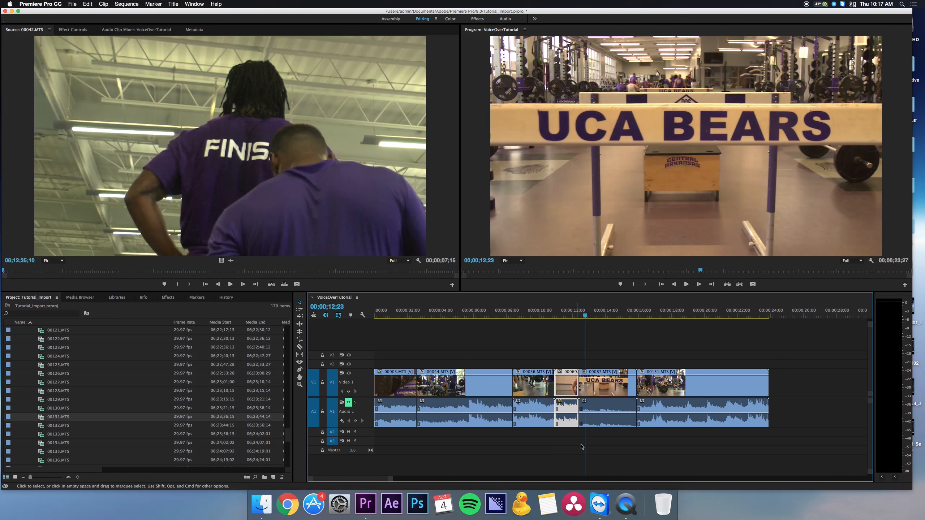
- Set the audio gain of the 00087.MTS clip to 12 dB
click(601, 411)
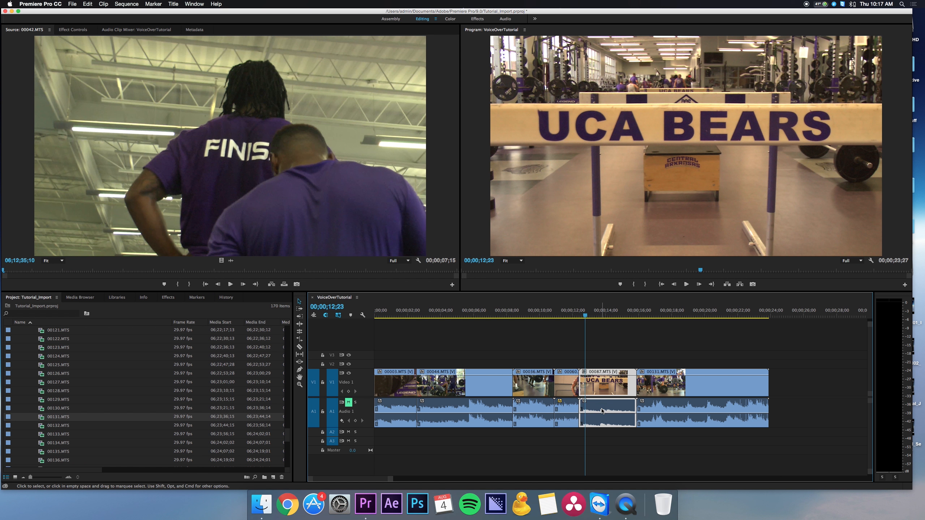
key(g)
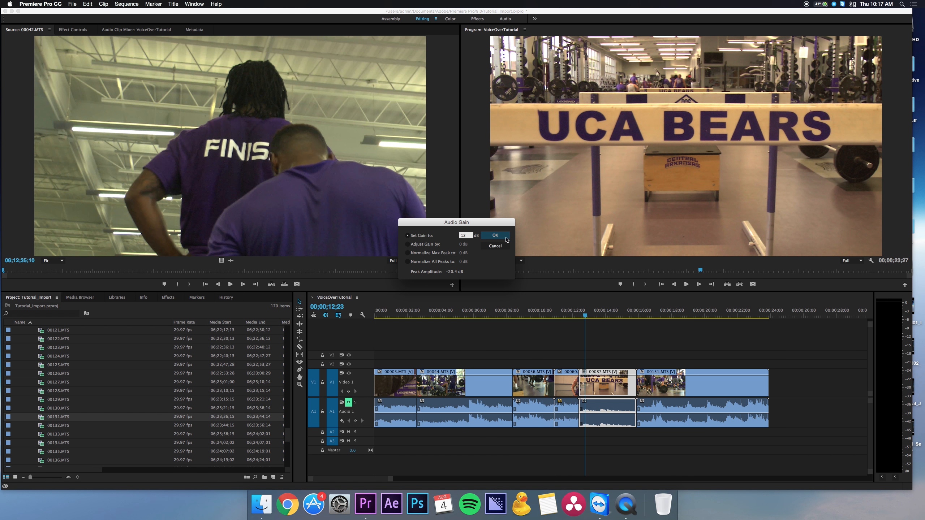
click(504, 237)
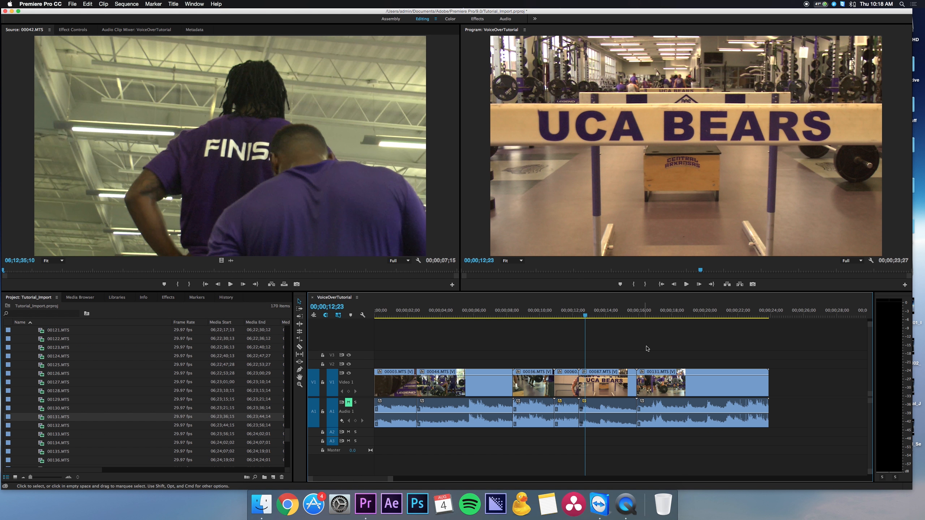
- Select all clips in the sequence and set their audio gain to -30 dB
click(676, 334)
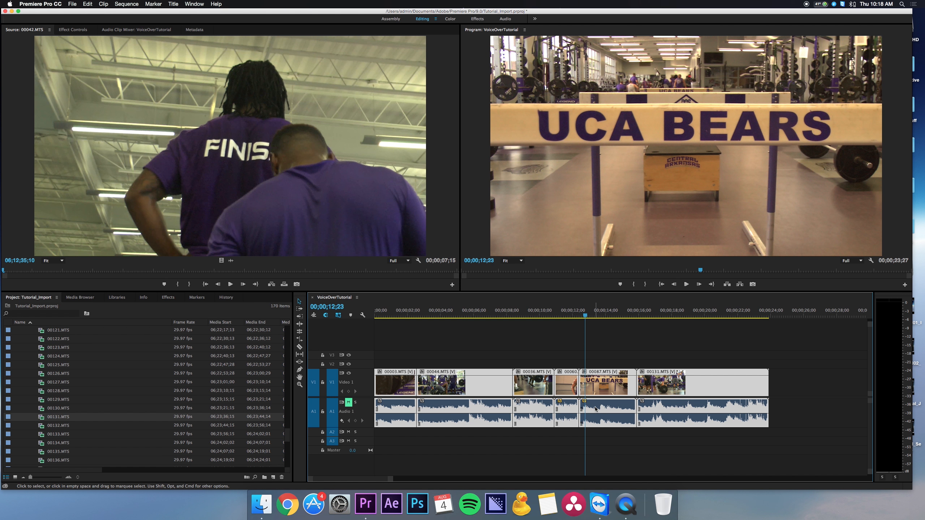
mouse_move(595, 408)
key(g)
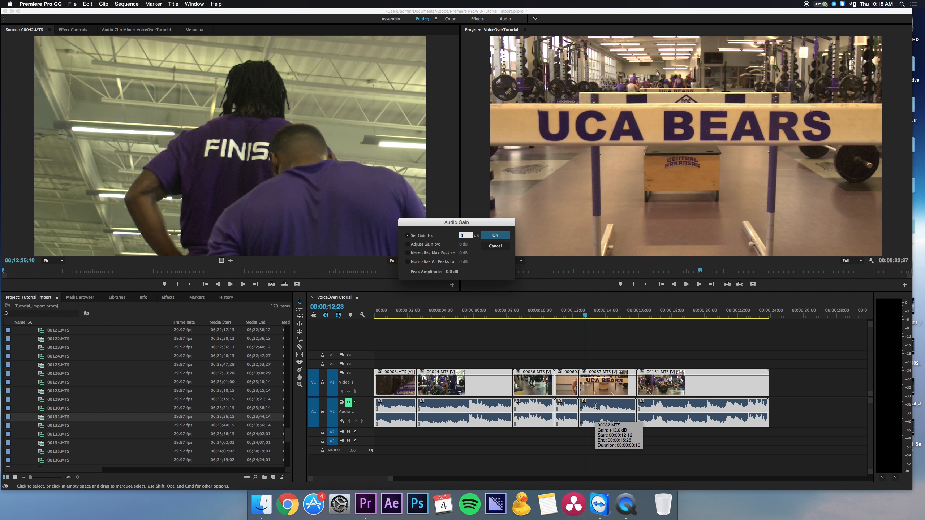
text(-30)
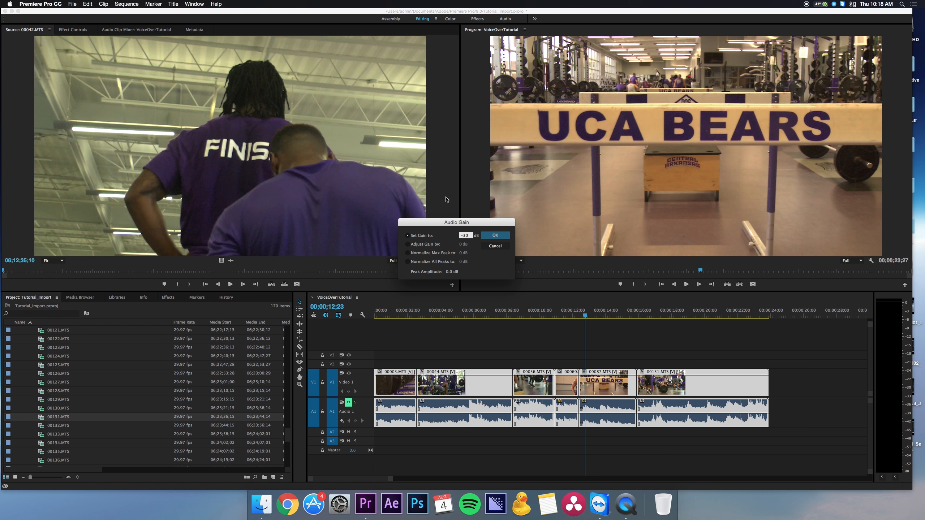
click(496, 234)
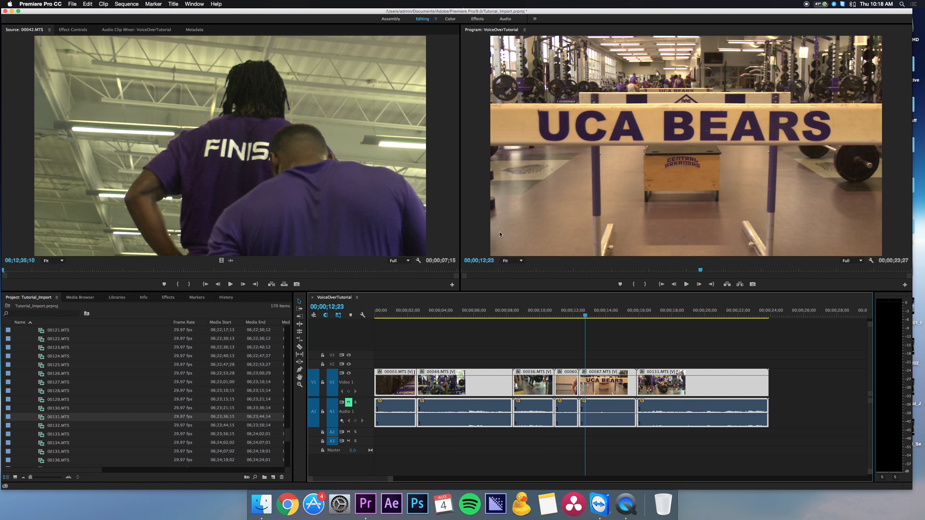
- Unmute the Audio 1 track and play the sequence from within the 00044.MTS clip to check the audio level
click(348, 402)
click(448, 314)
key(space)
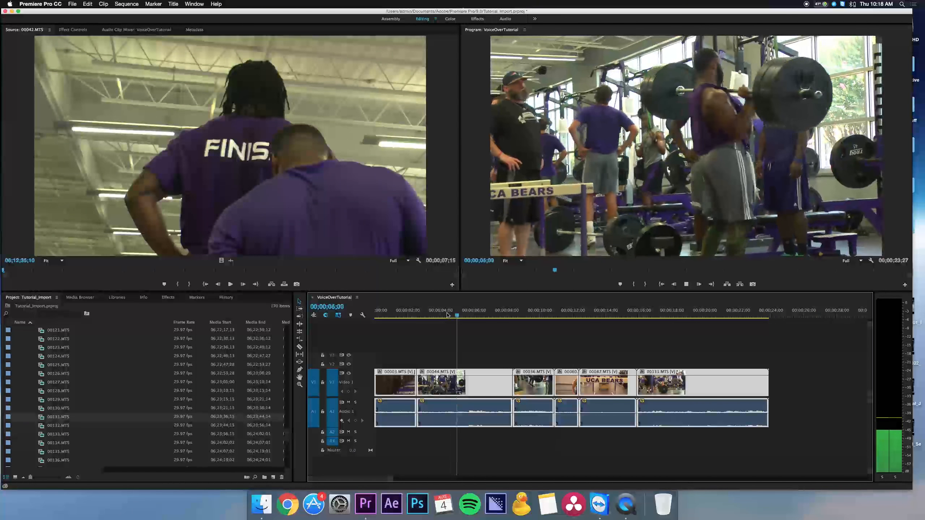